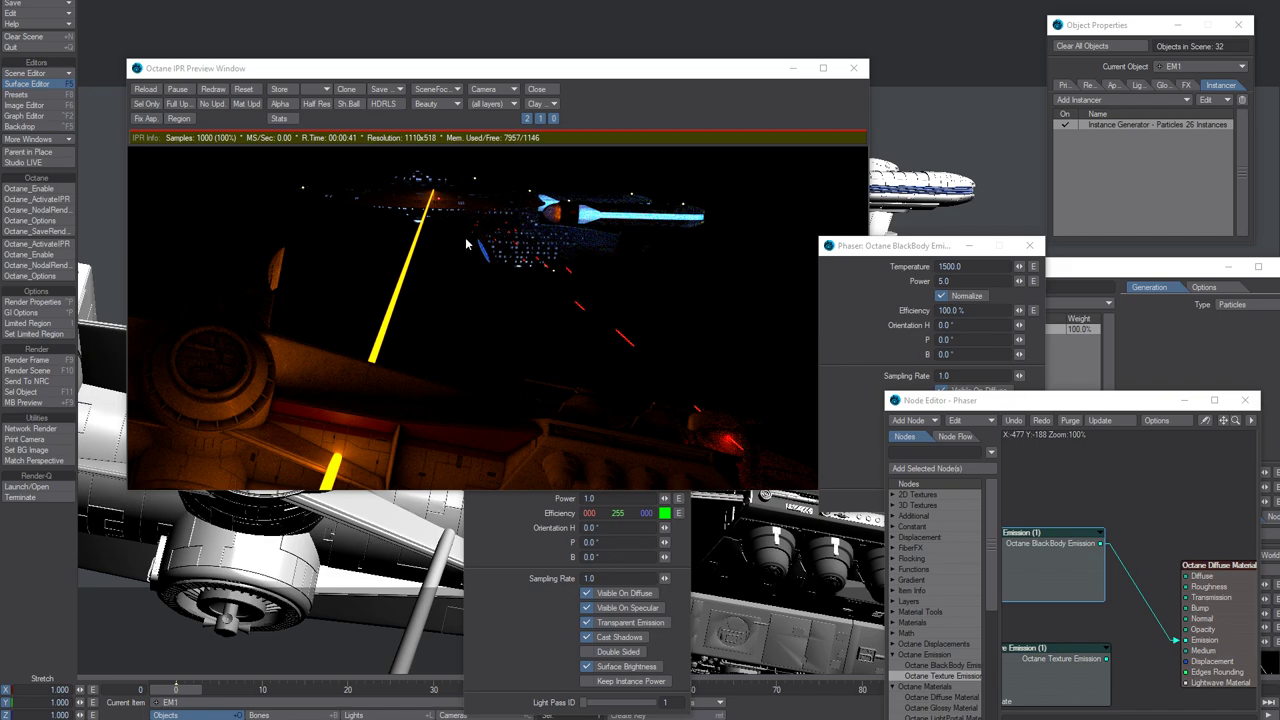
Raise and enlarge the Node Editor, and move the IPR preview off the emission panel to the upper right
mouse_move(558, 77)
mouse_down()
mouse_move(535, 76)
mouse_move(547, 74)
mouse_up()
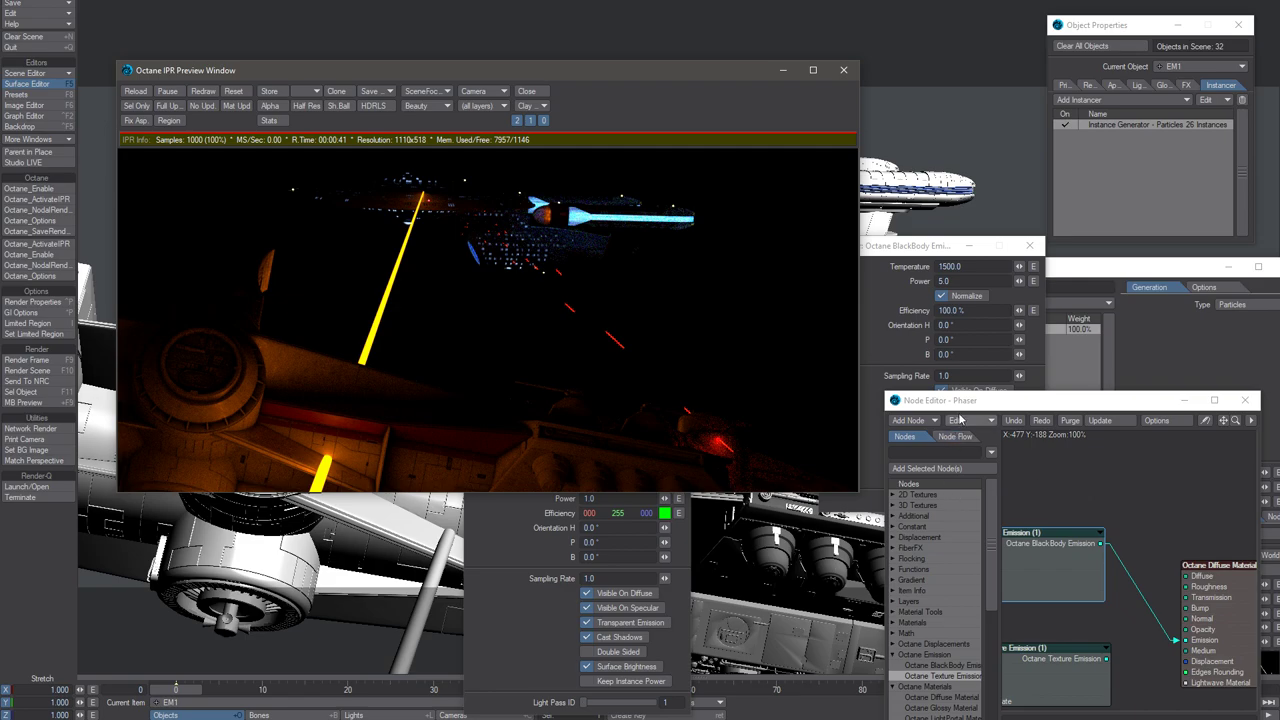
drag(962, 410, 943, 81)
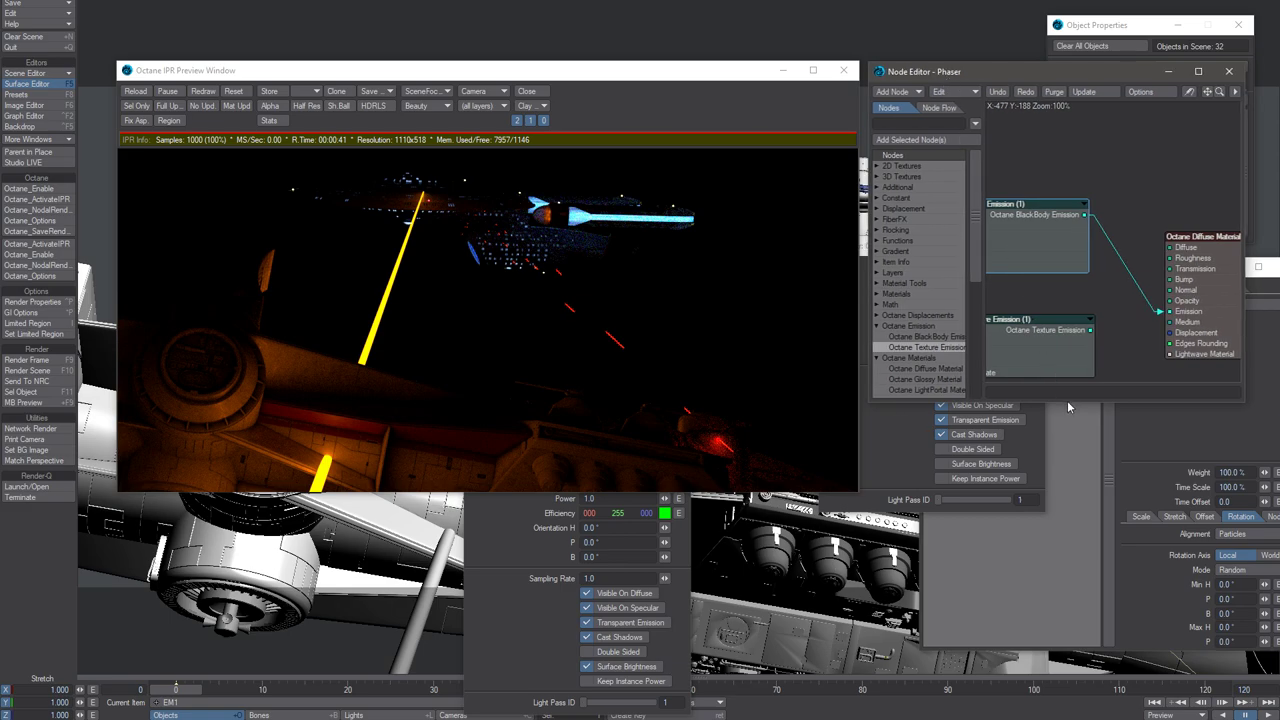
drag(1067, 400, 1056, 668)
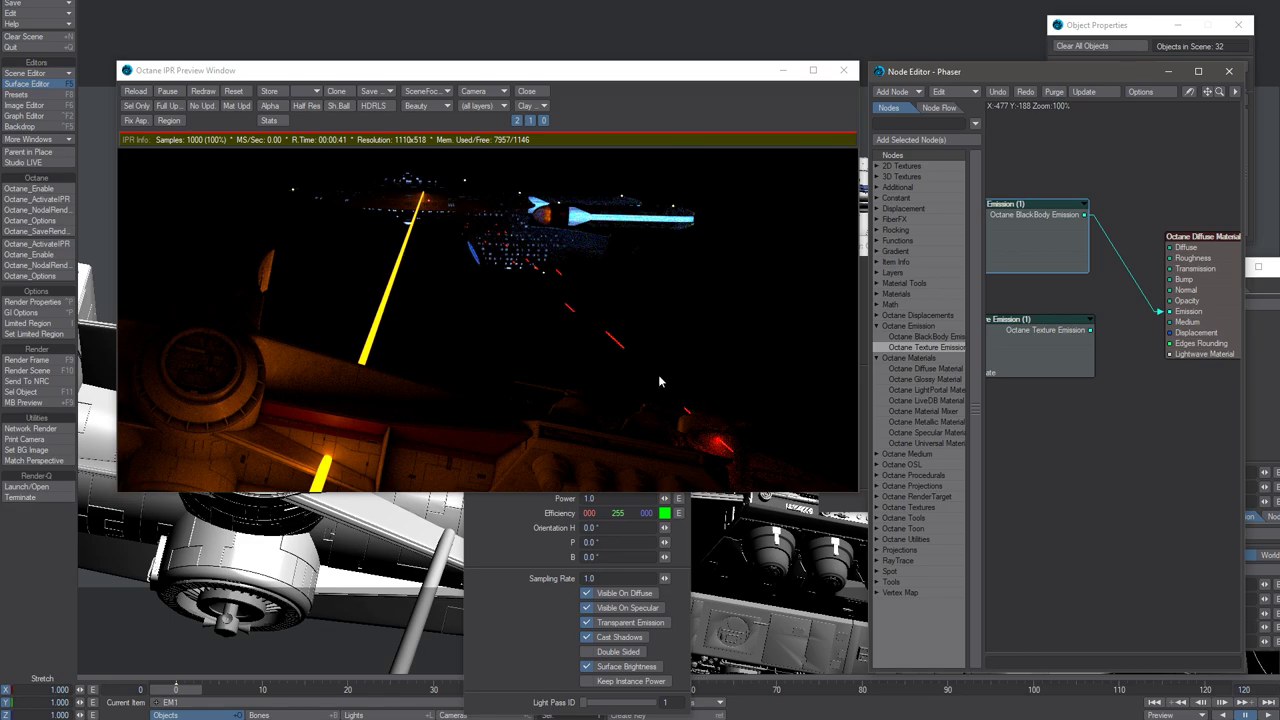
drag(565, 78, 916, 38)
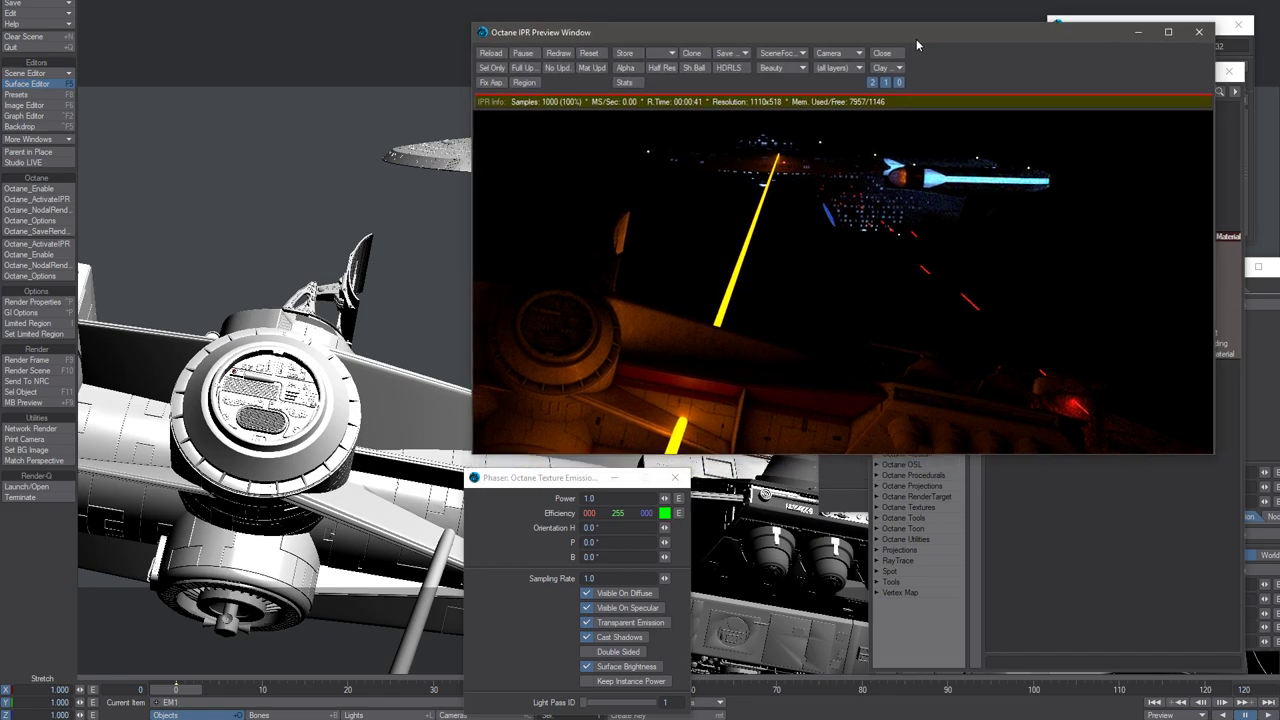
Make BlasterBolt the current item and shift the IPR preview window down-left
click(200, 702)
click(187, 693)
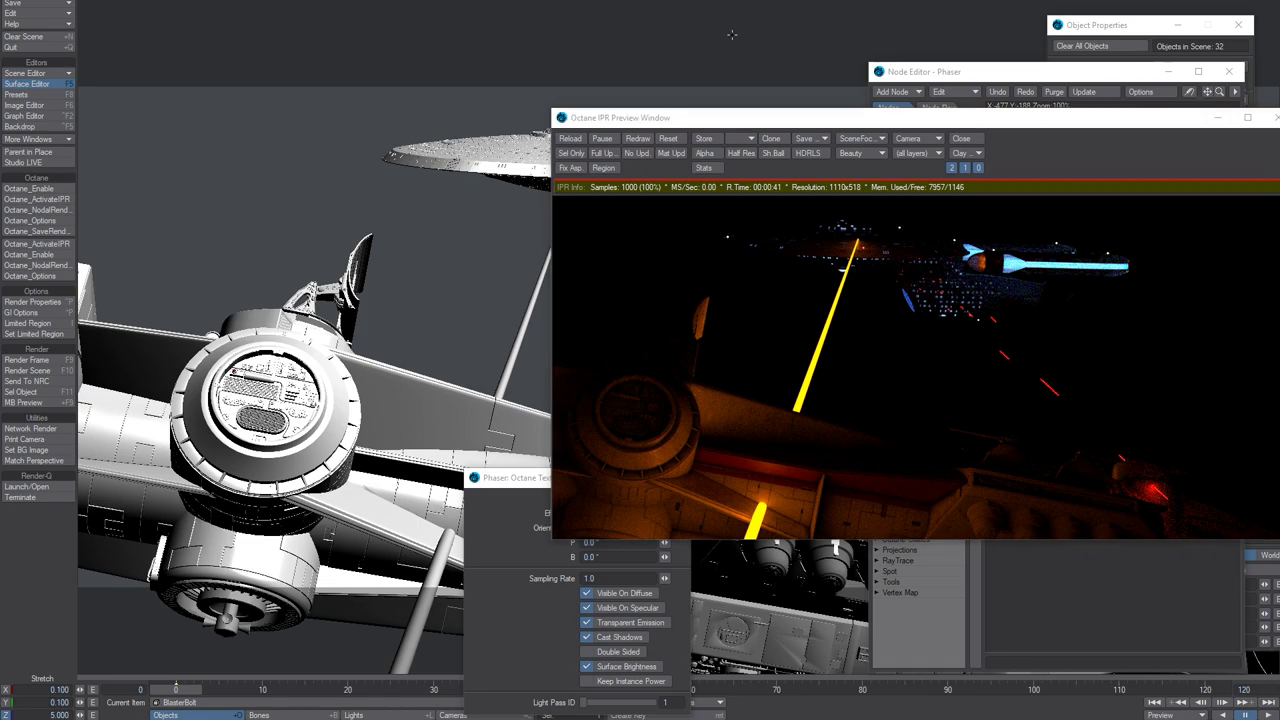
drag(749, 124, 397, 62)
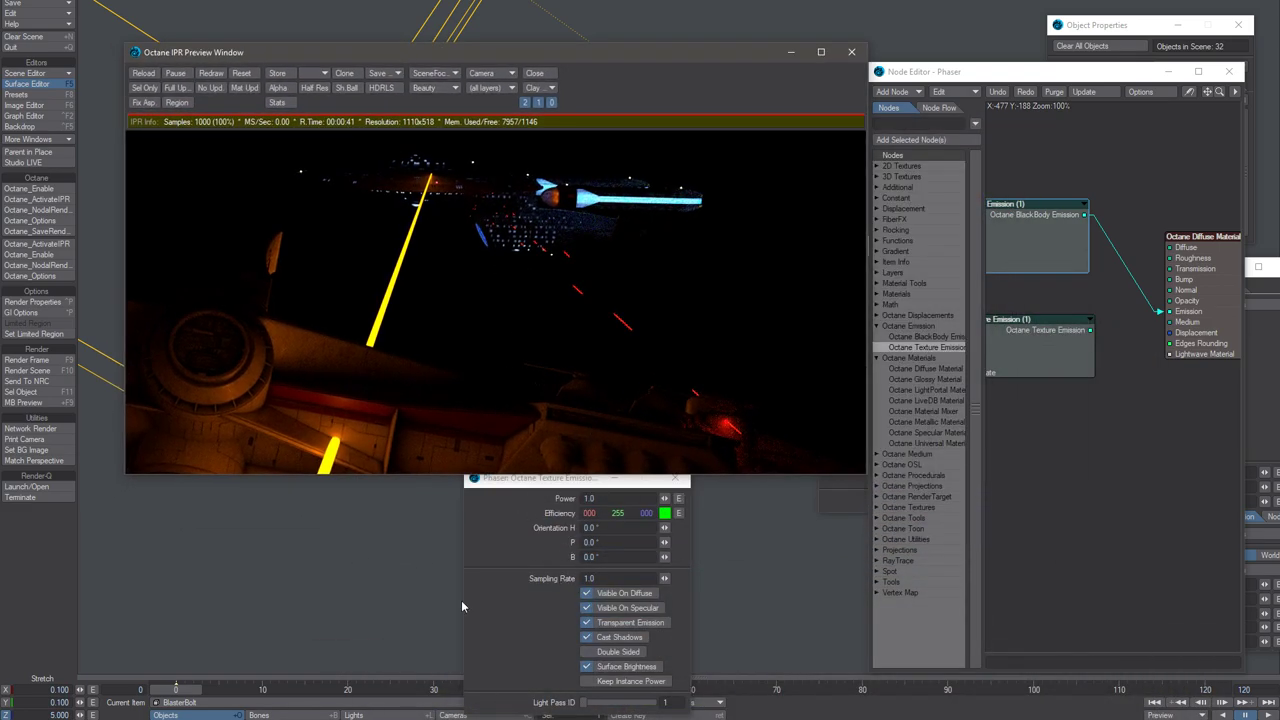
Switch the current item back to EM1 and raise the Phaser emission settings panel
click(200, 702)
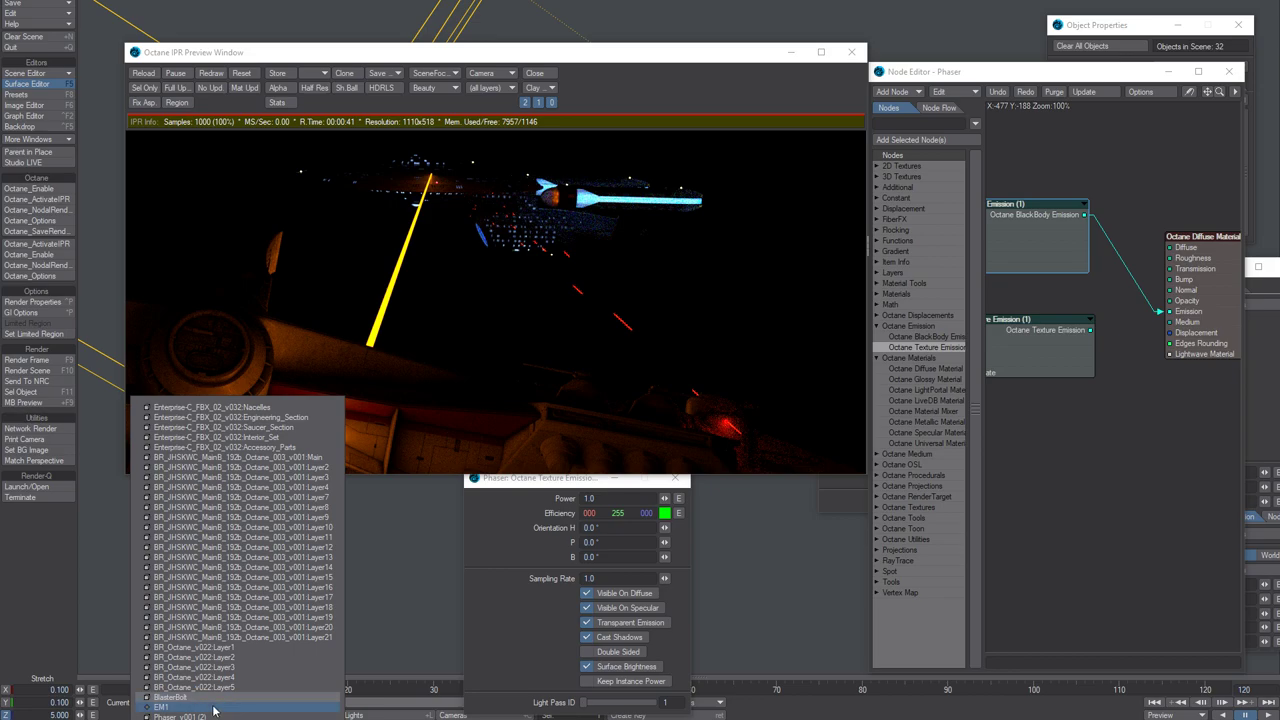
click(232, 703)
drag(547, 481, 559, 378)
Open EM1's FX Emitter settings on the Motion tab in Object Properties
click(560, 702)
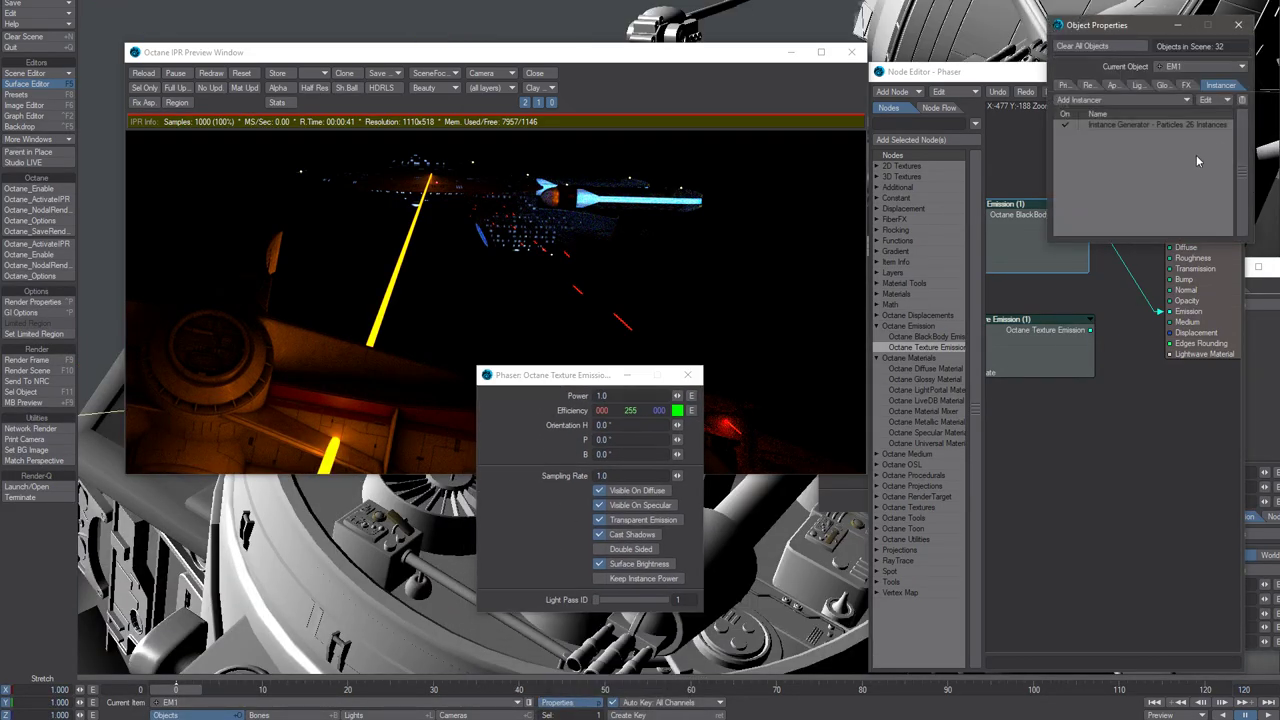
double_click(1175, 126)
click(1185, 85)
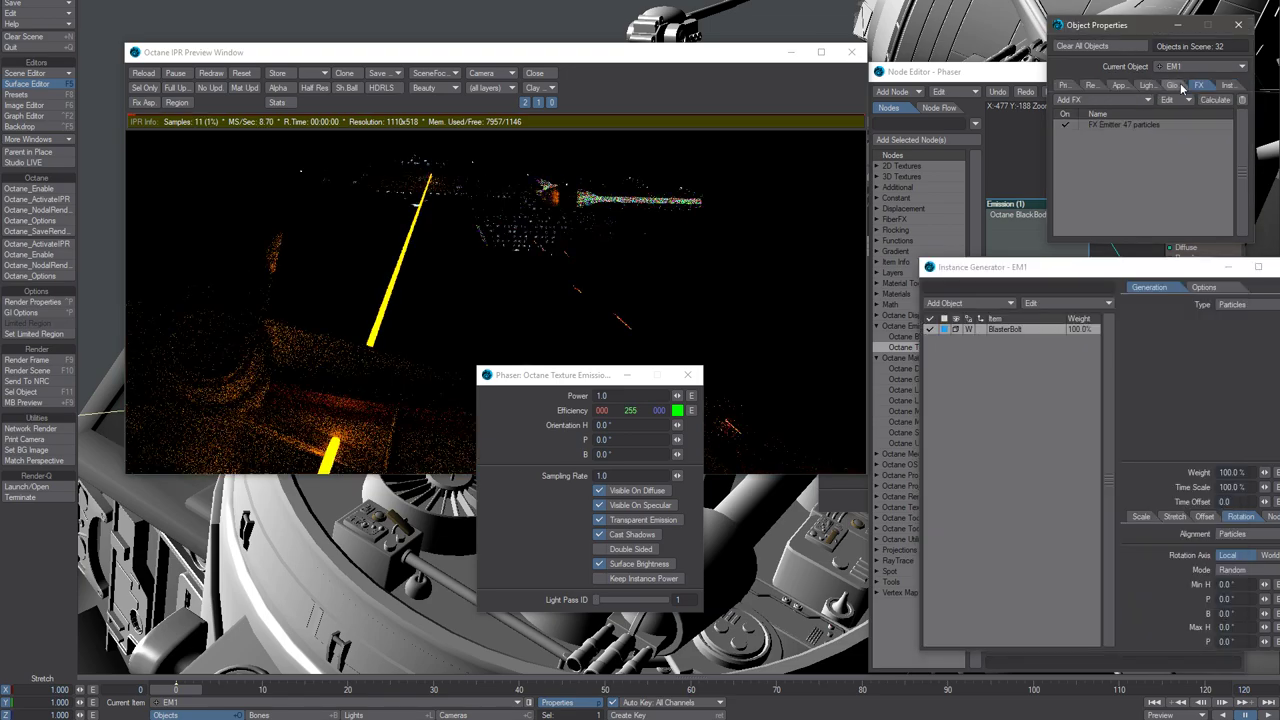
double_click(1143, 126)
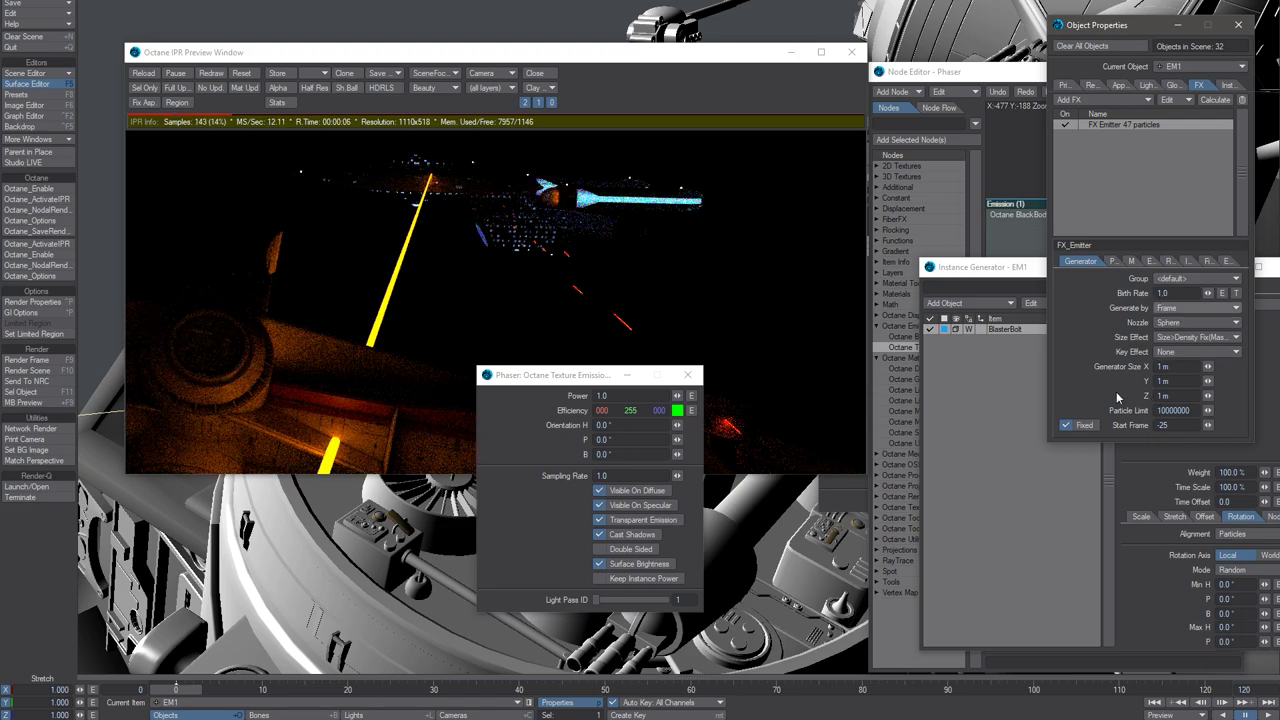
click(1112, 261)
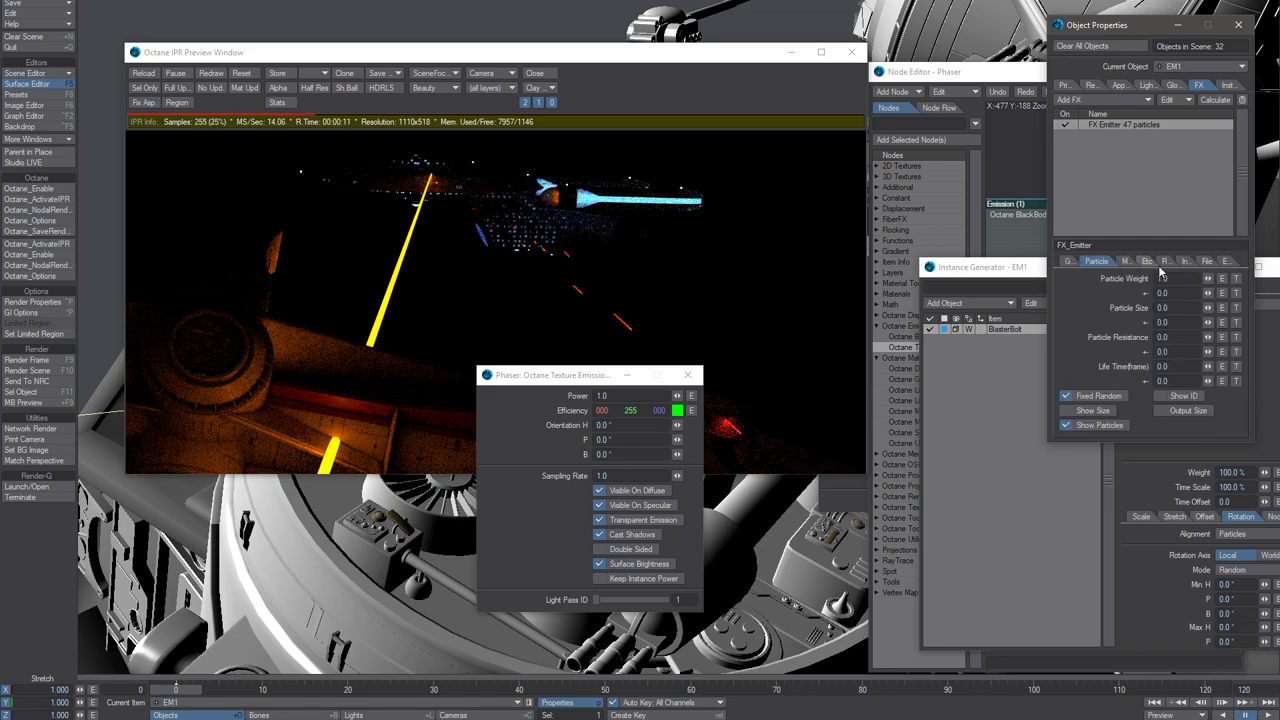
click(1126, 262)
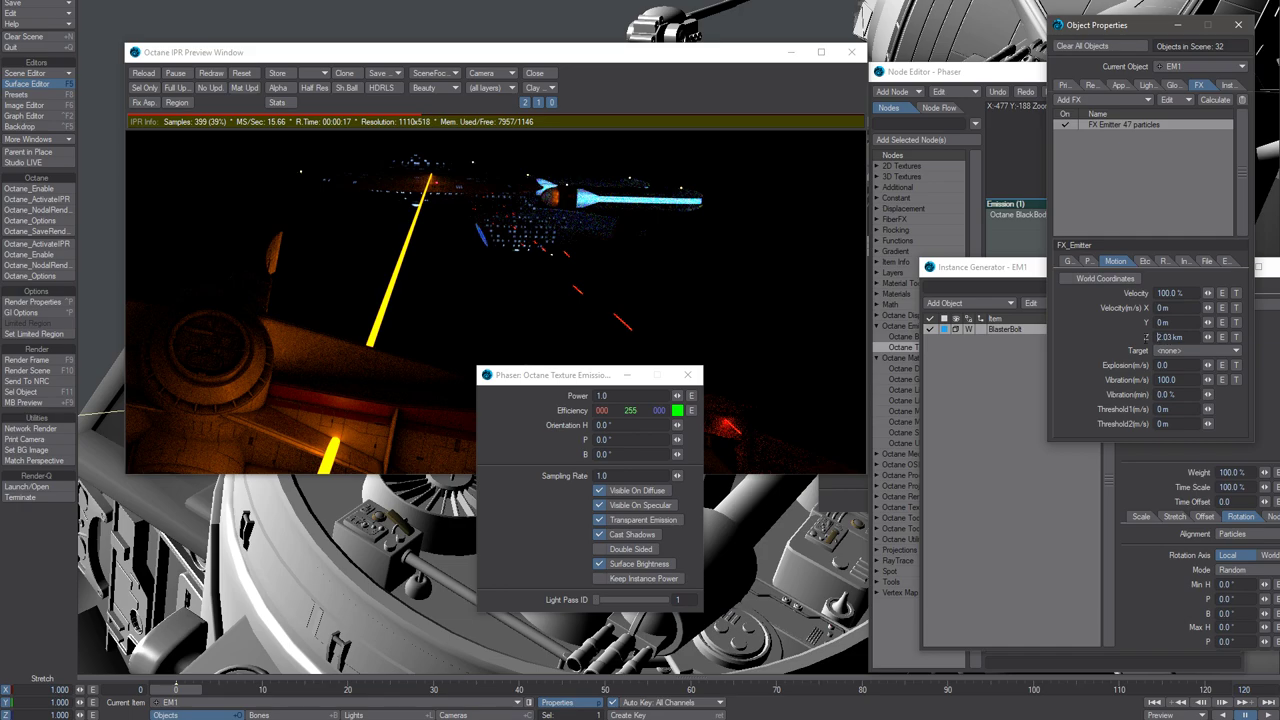
Try Z velocities of 5.03 km and 12.03 km, then settle on 2.03 km
drag(1156, 337, 1163, 337)
text(5)
key(Tab)
click(168, 692)
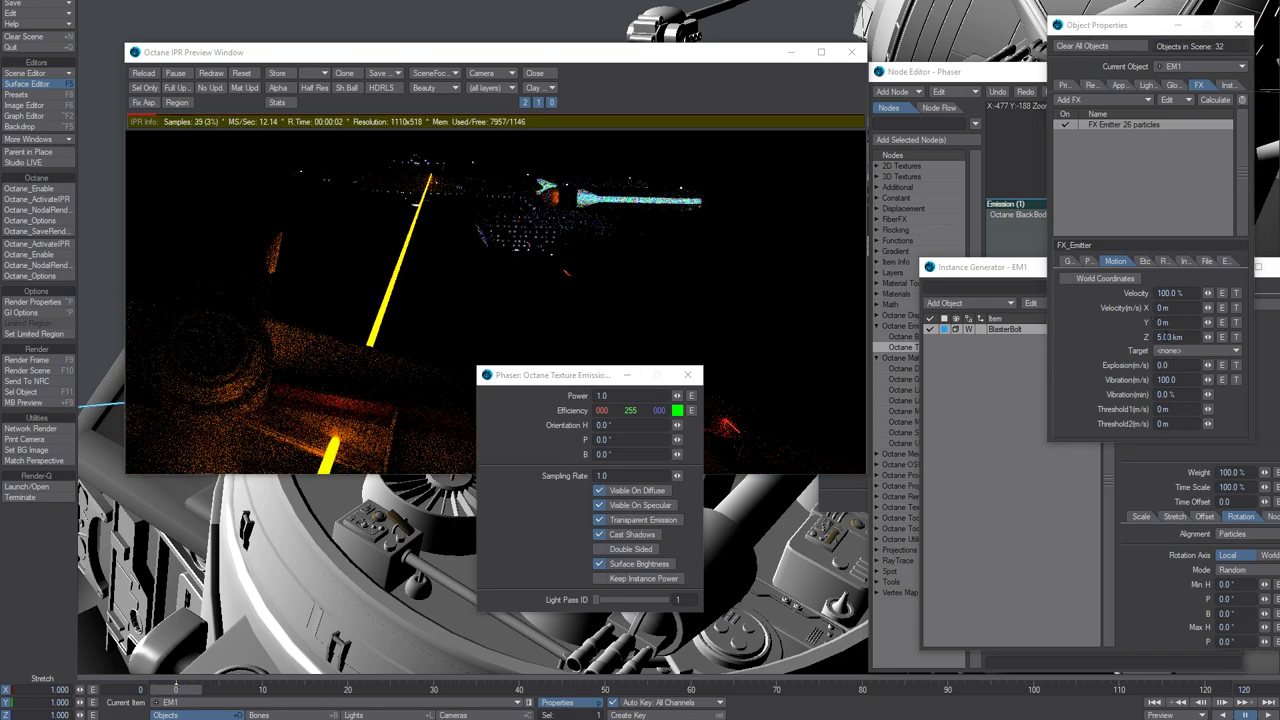
double_click(1160, 337)
text(12)
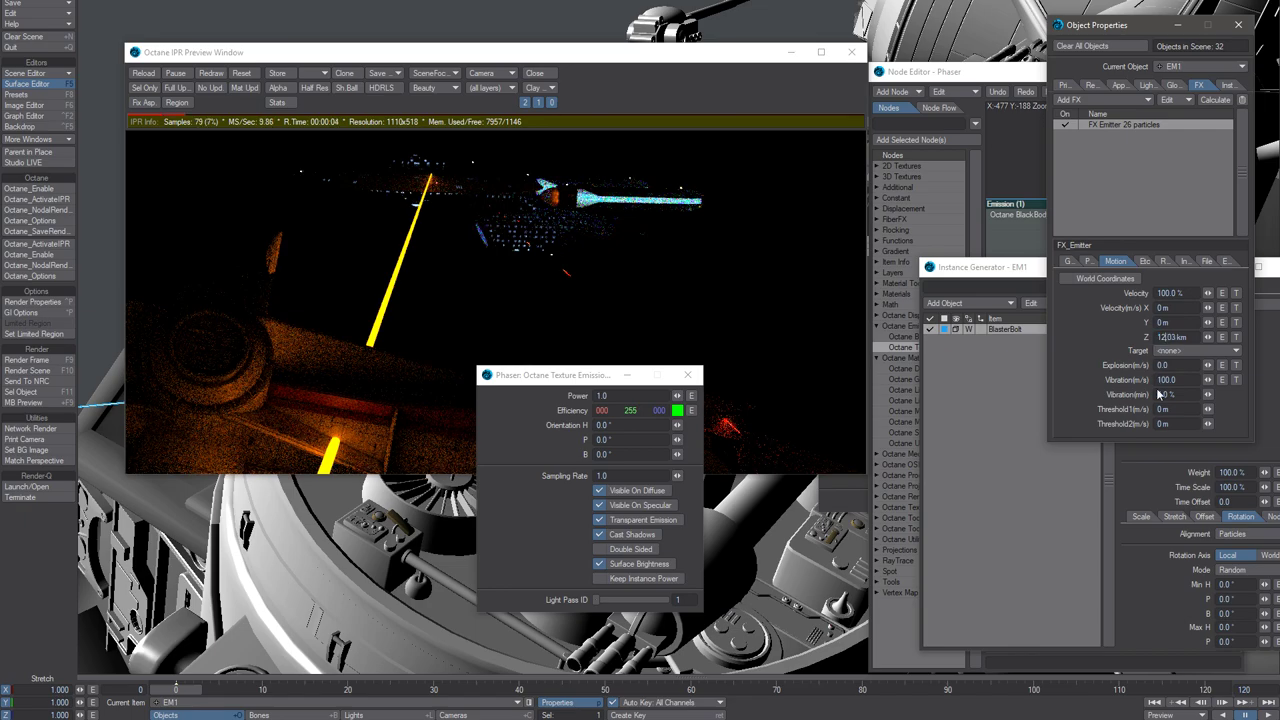
key(Return)
double_click(1162, 337)
text(2)
key(Tab)
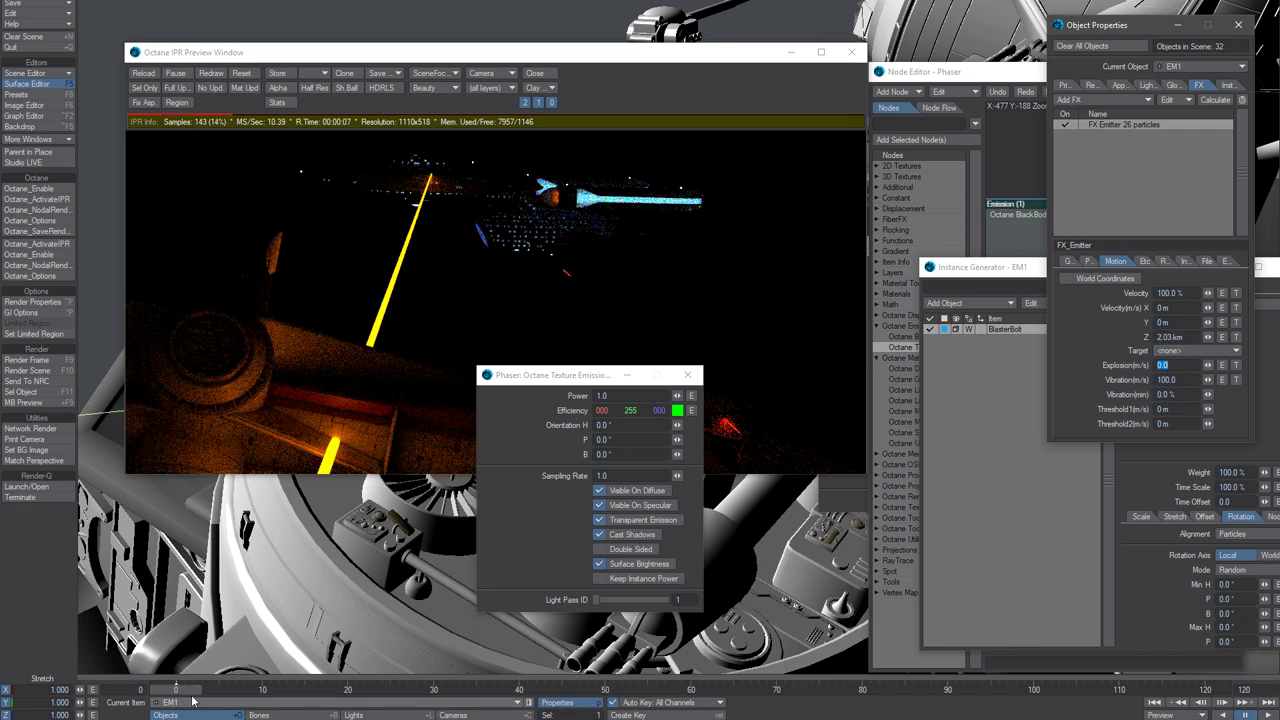
click(165, 702)
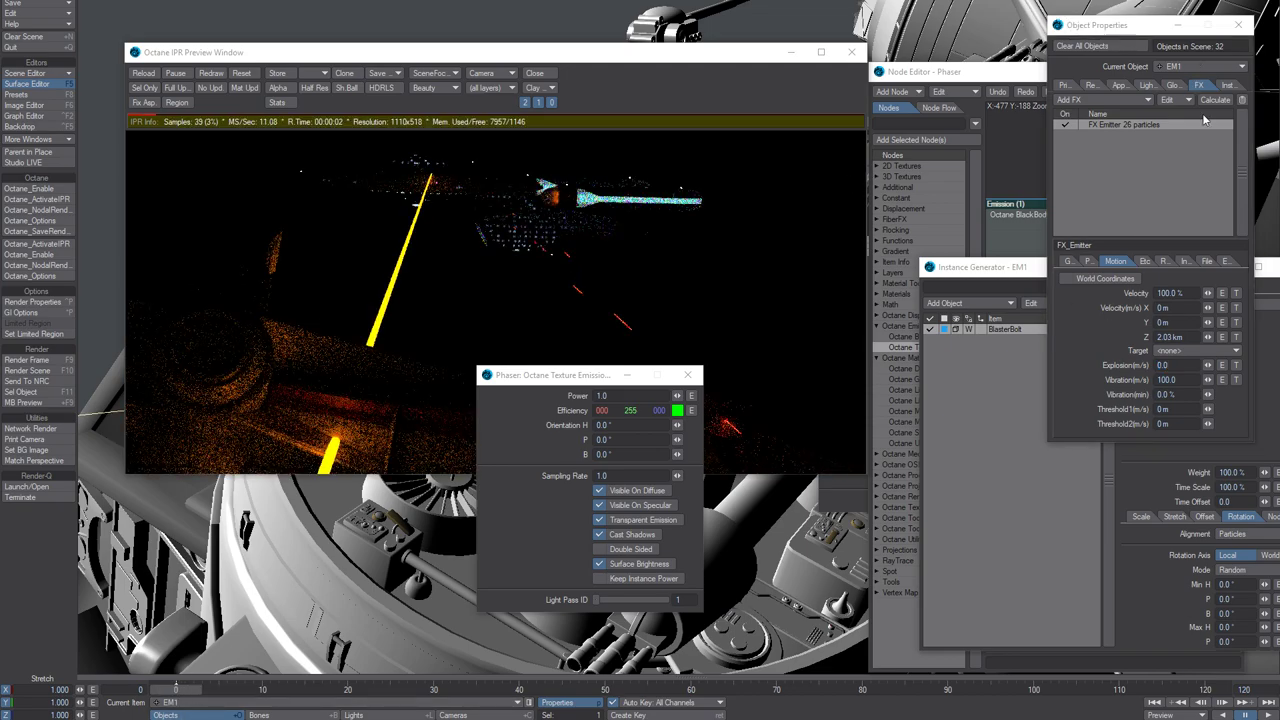
Open EM1's particle Instance Generator from the Instancer tab and rearrange its window and the emission panel
click(1226, 85)
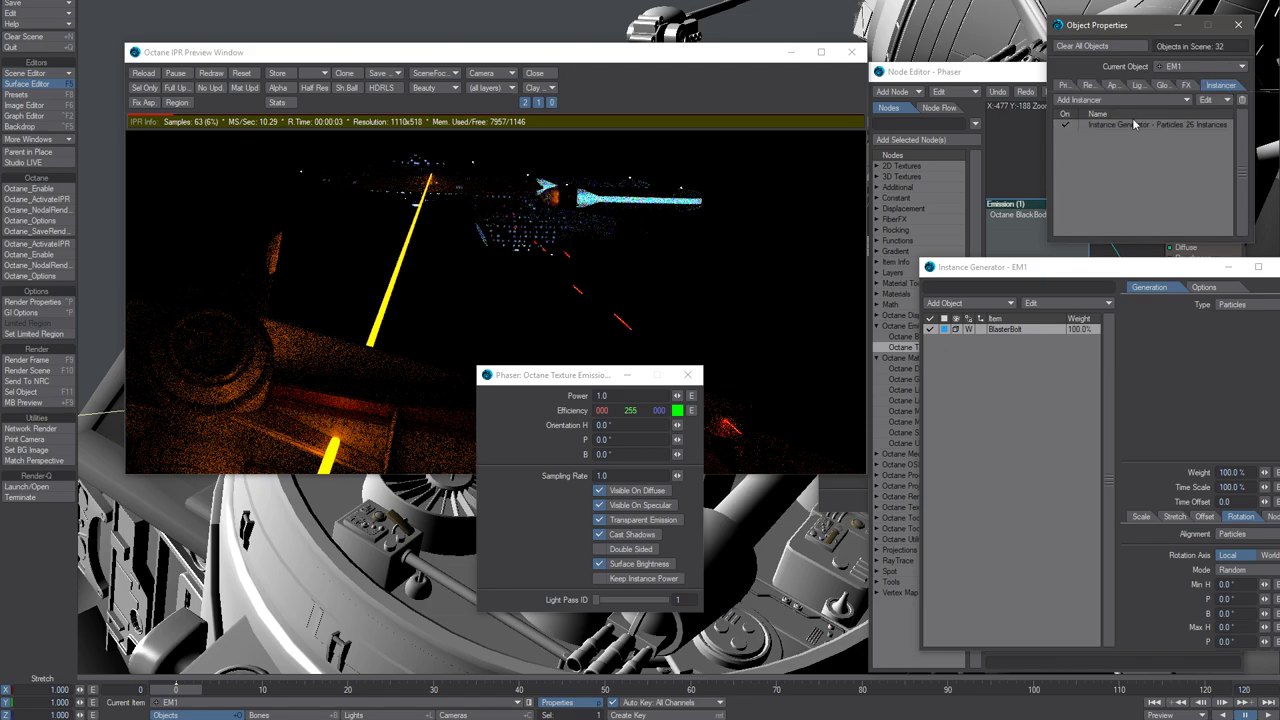
double_click(1130, 126)
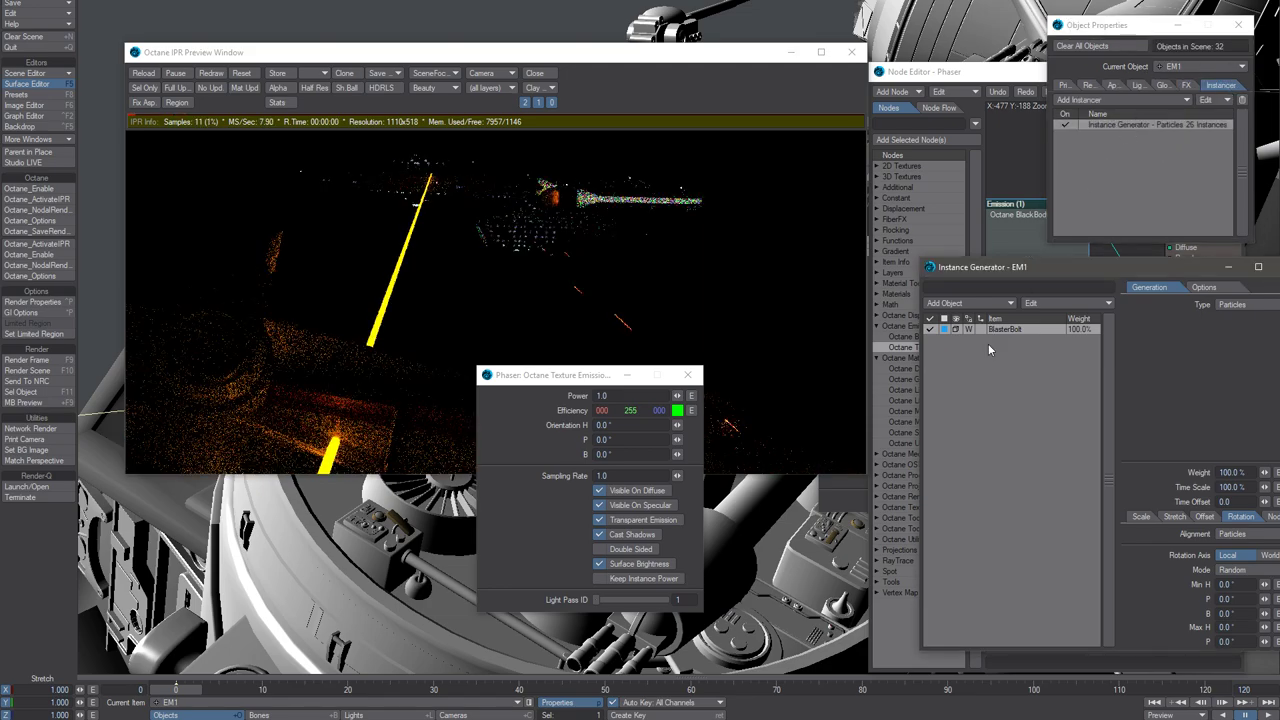
drag(1058, 267, 860, 118)
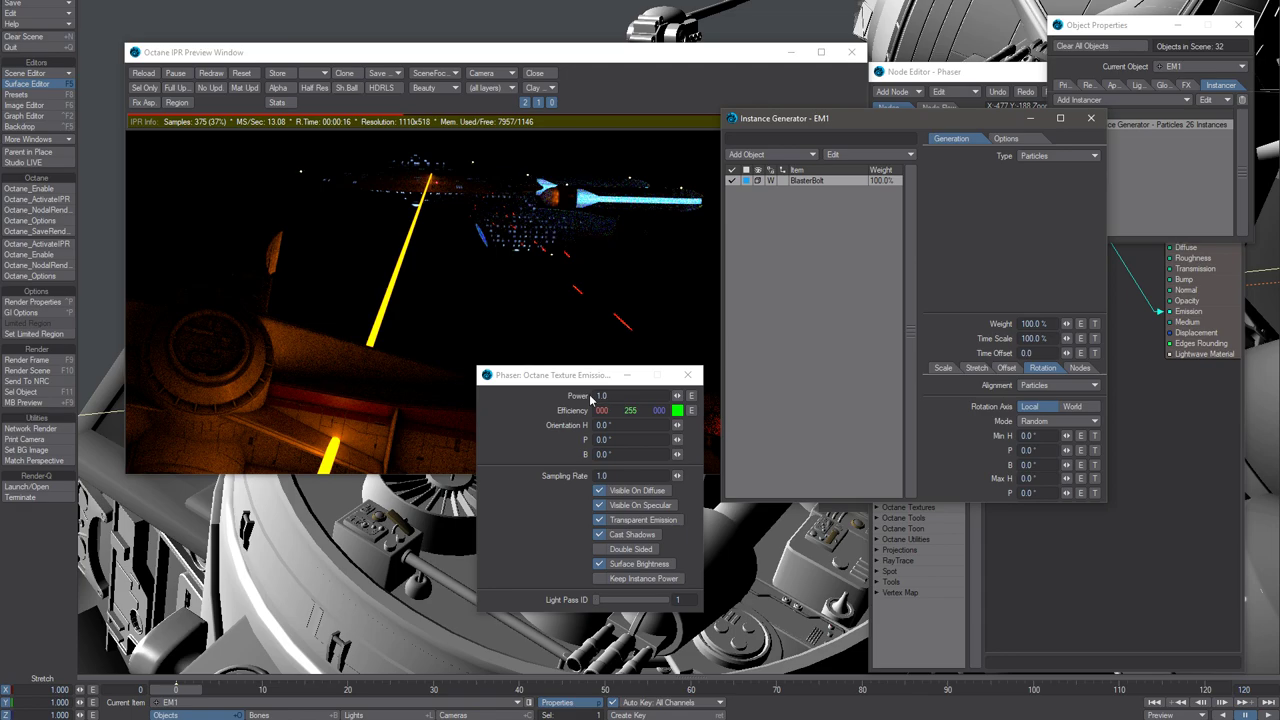
drag(570, 377, 622, 403)
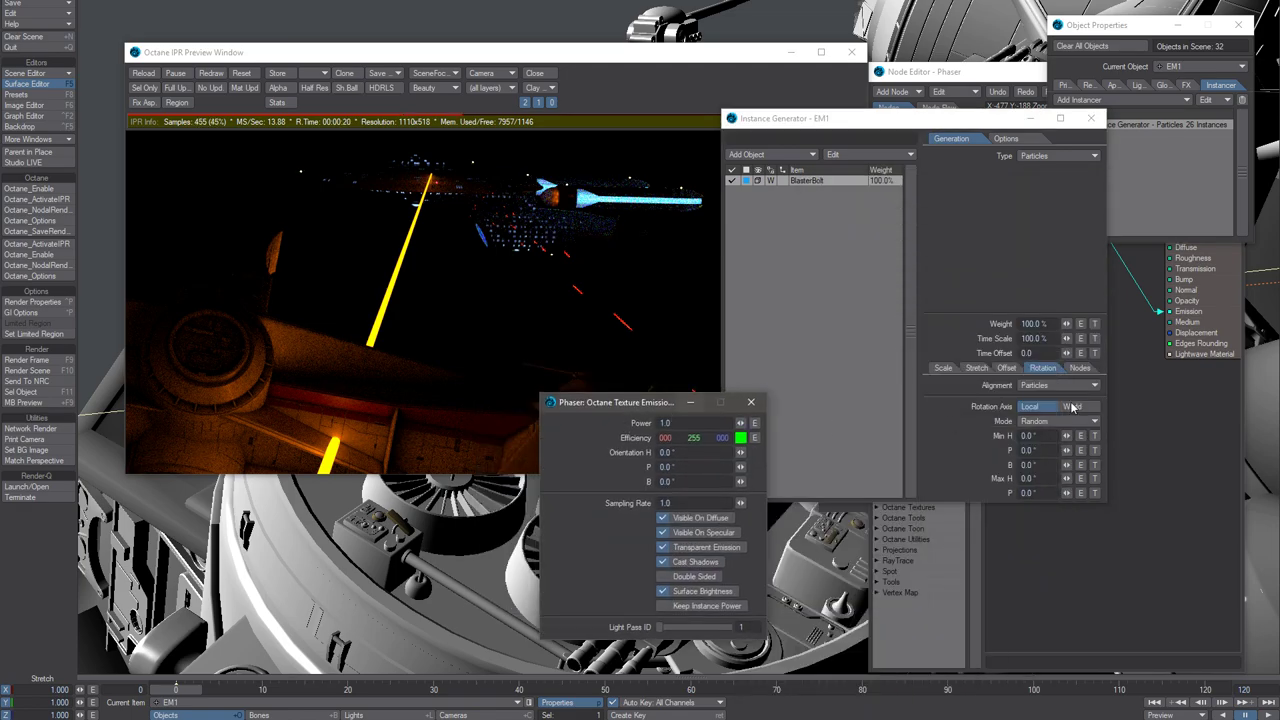
Check the FX Emitter's Rotation tab, confirming Align to Path, and move the Instance Generator window down-right
double_click(1128, 128)
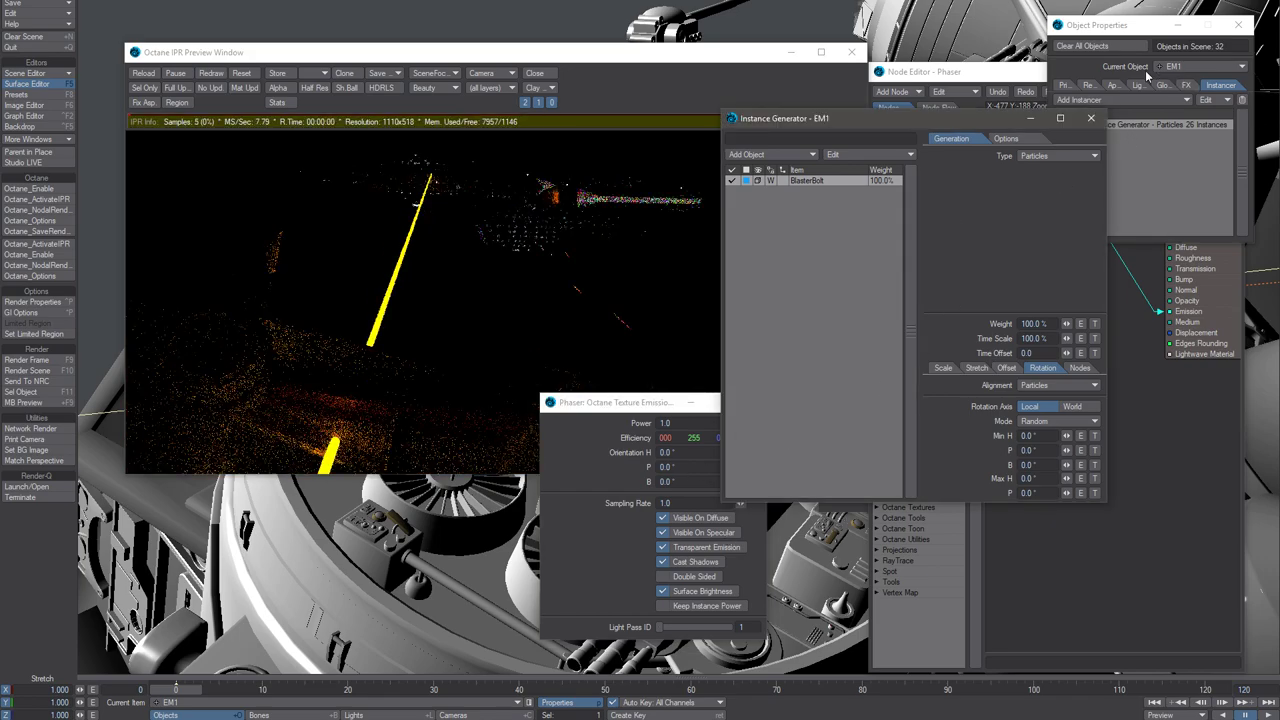
click(1186, 85)
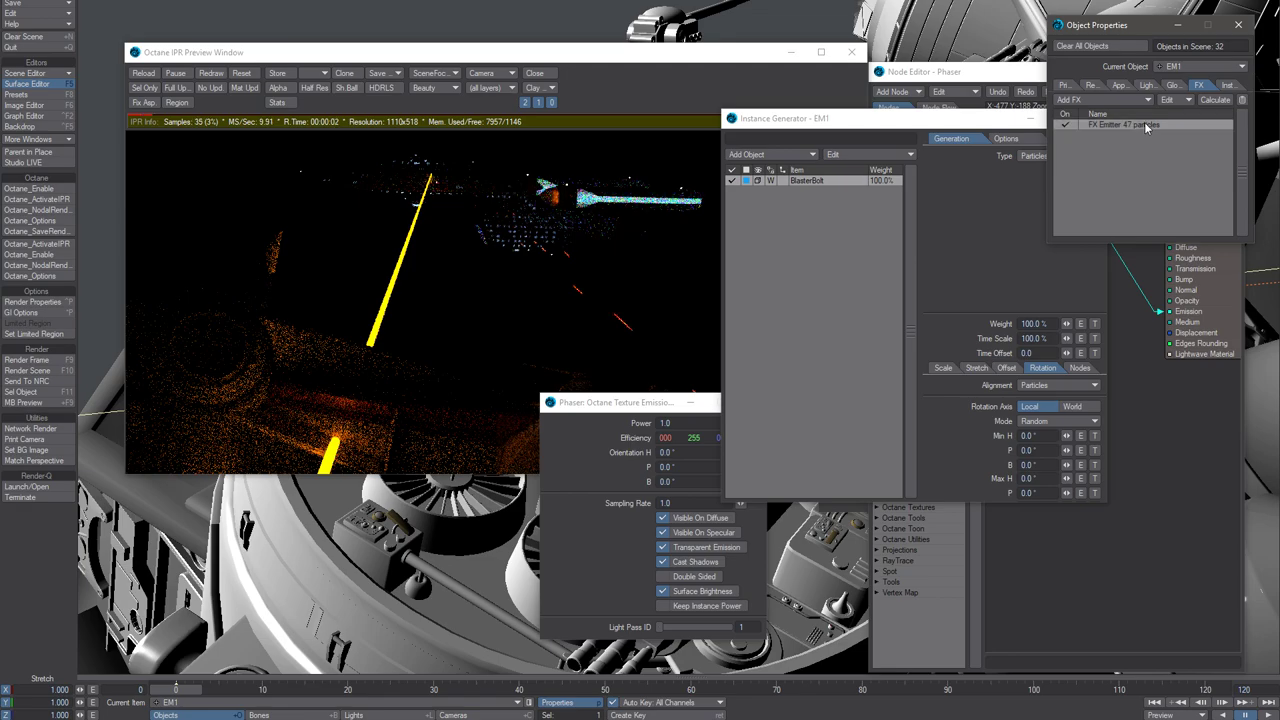
click(1147, 127)
click(1157, 261)
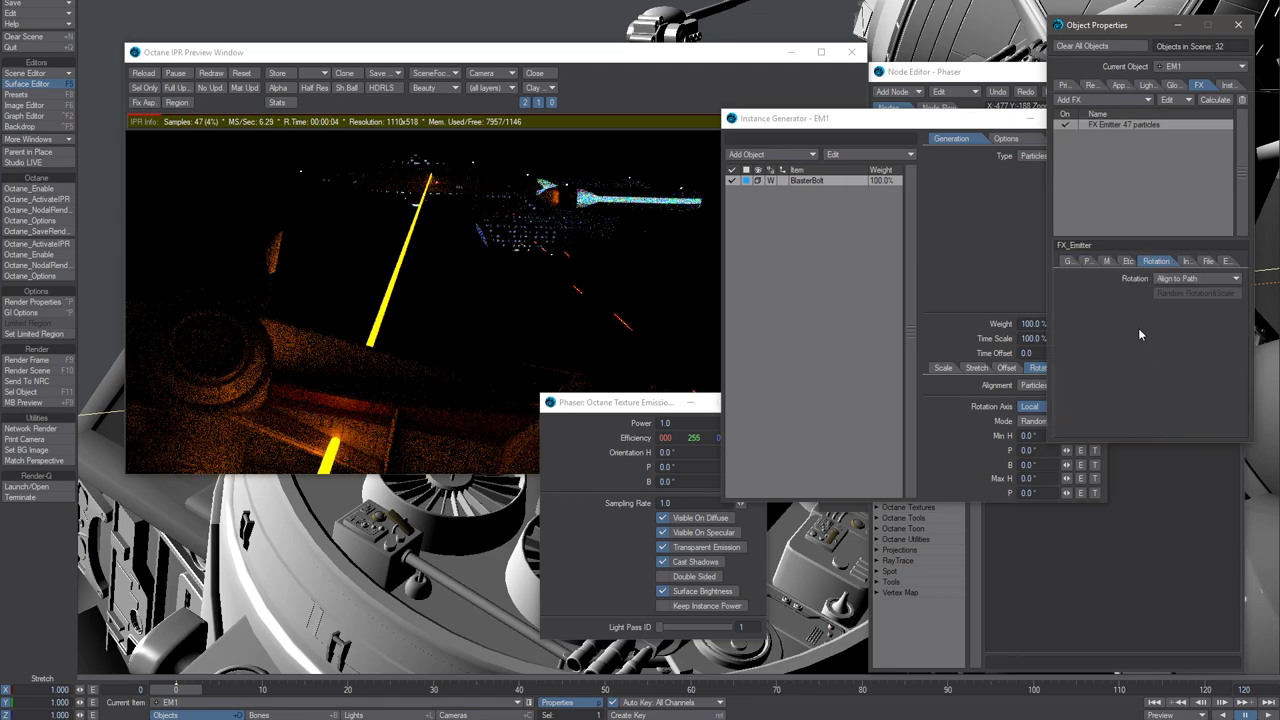
drag(888, 135, 978, 259)
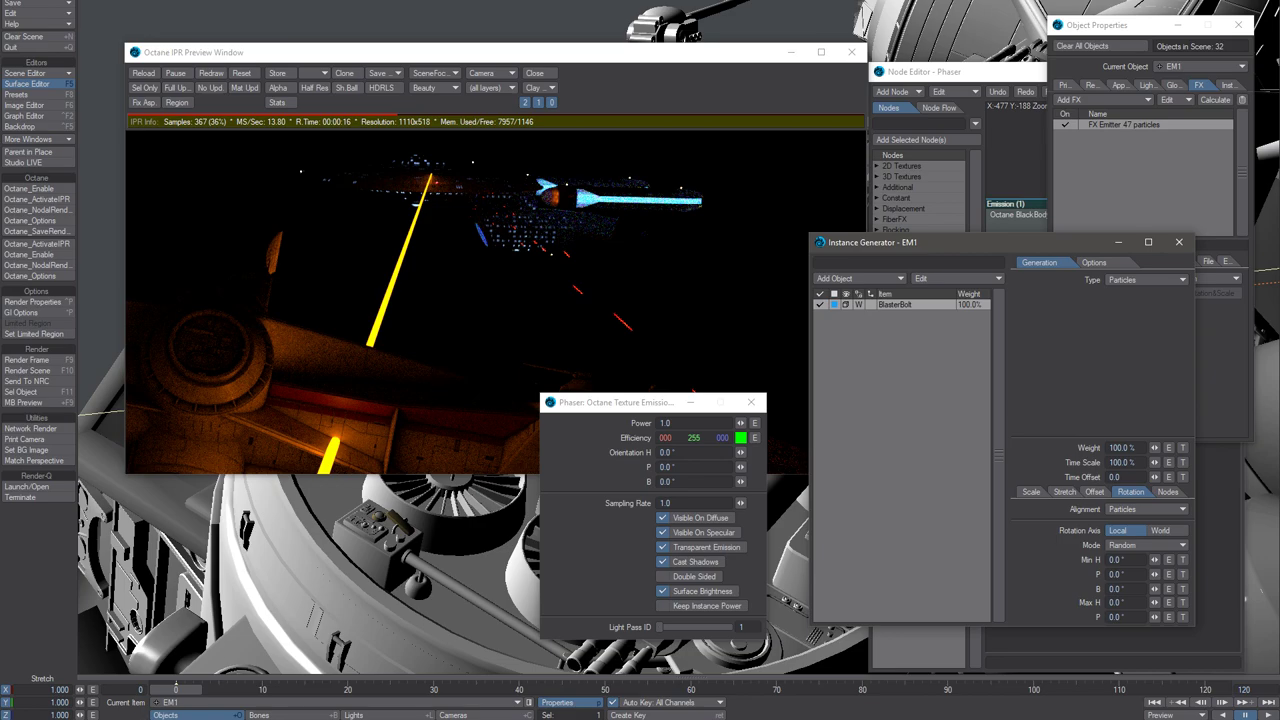
Select BlasterBolt and stretch it to 15 along Z
click(195, 703)
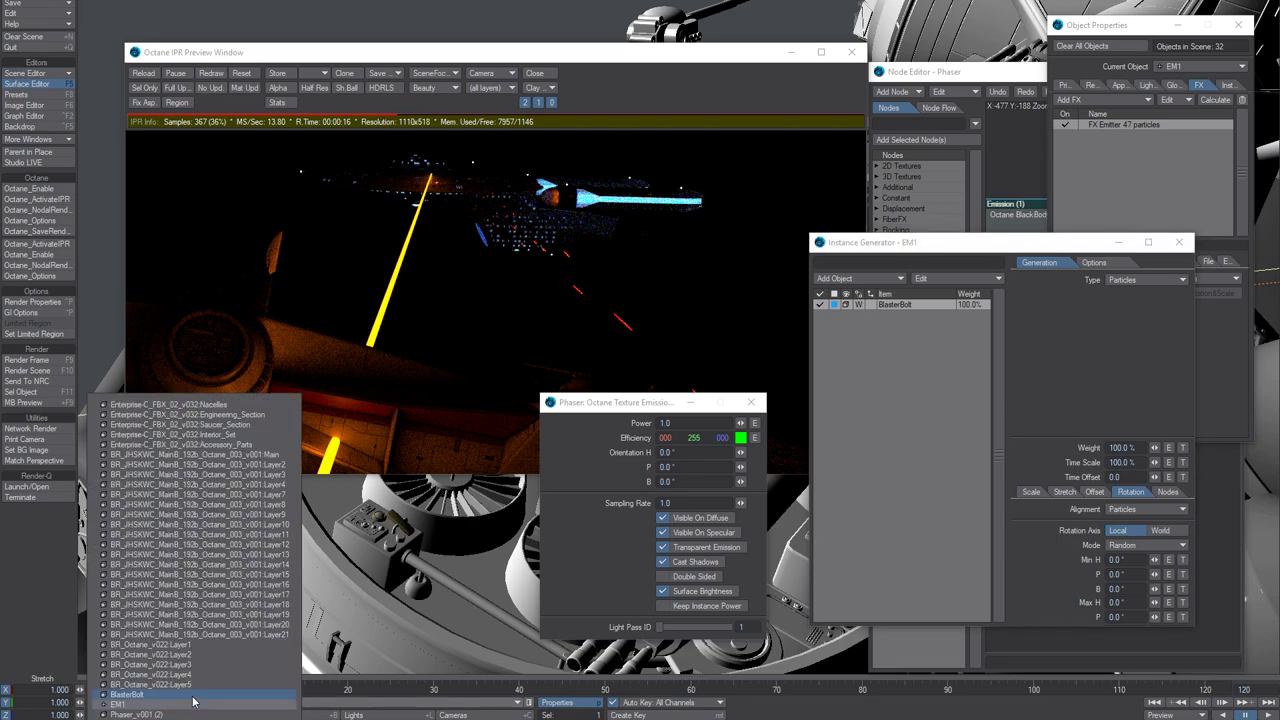
click(192, 694)
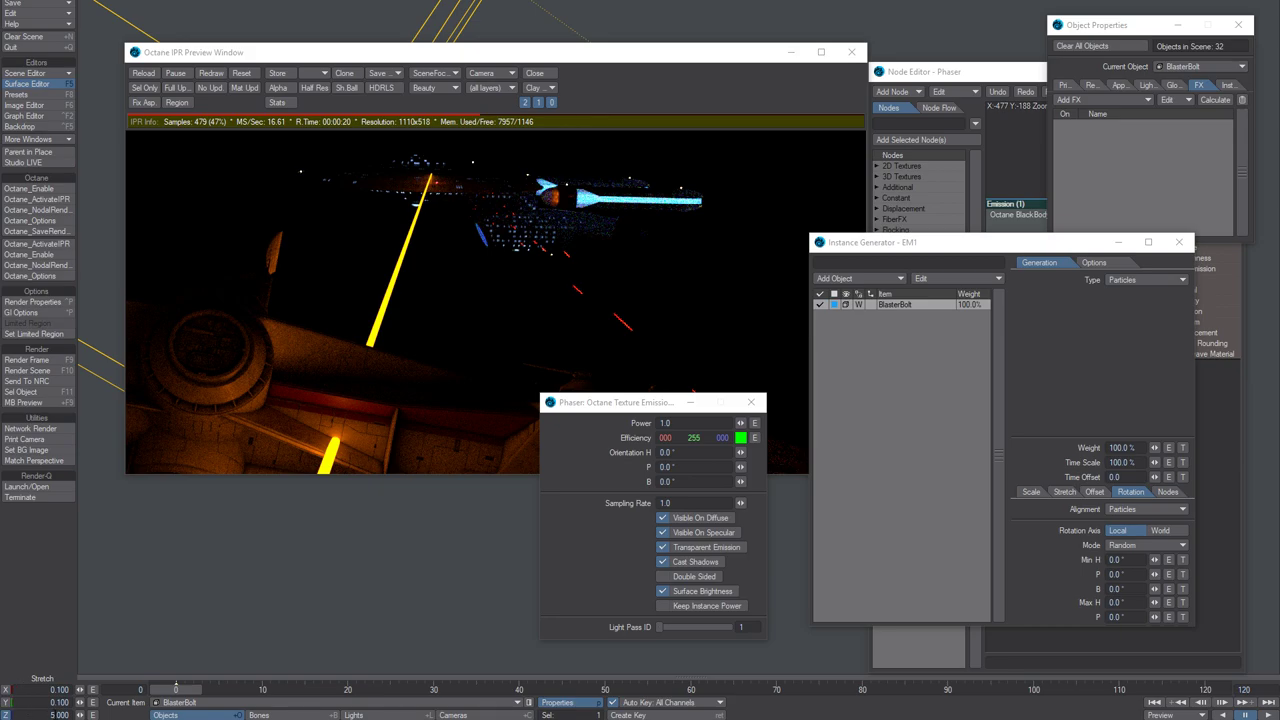
key(Return)
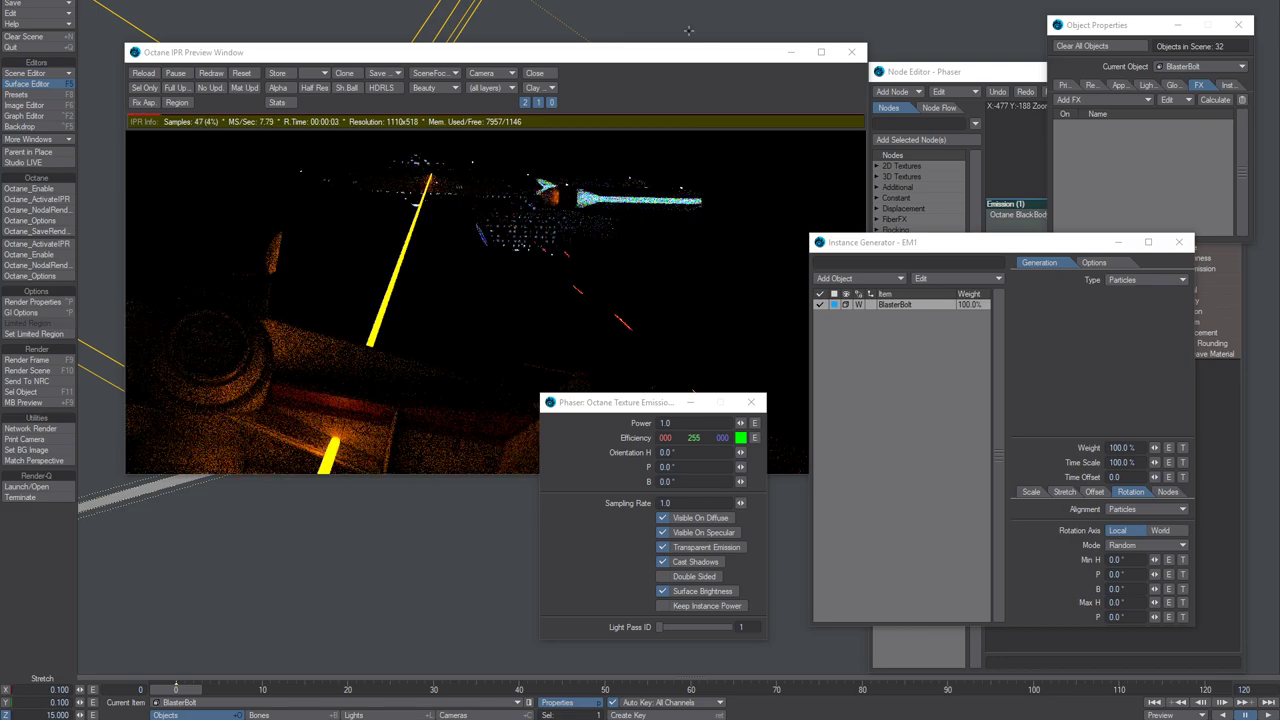
Connect the Octane Texture Emission output to the Phaser Diffuse Material's Emission input
drag(625, 58, 619, 27)
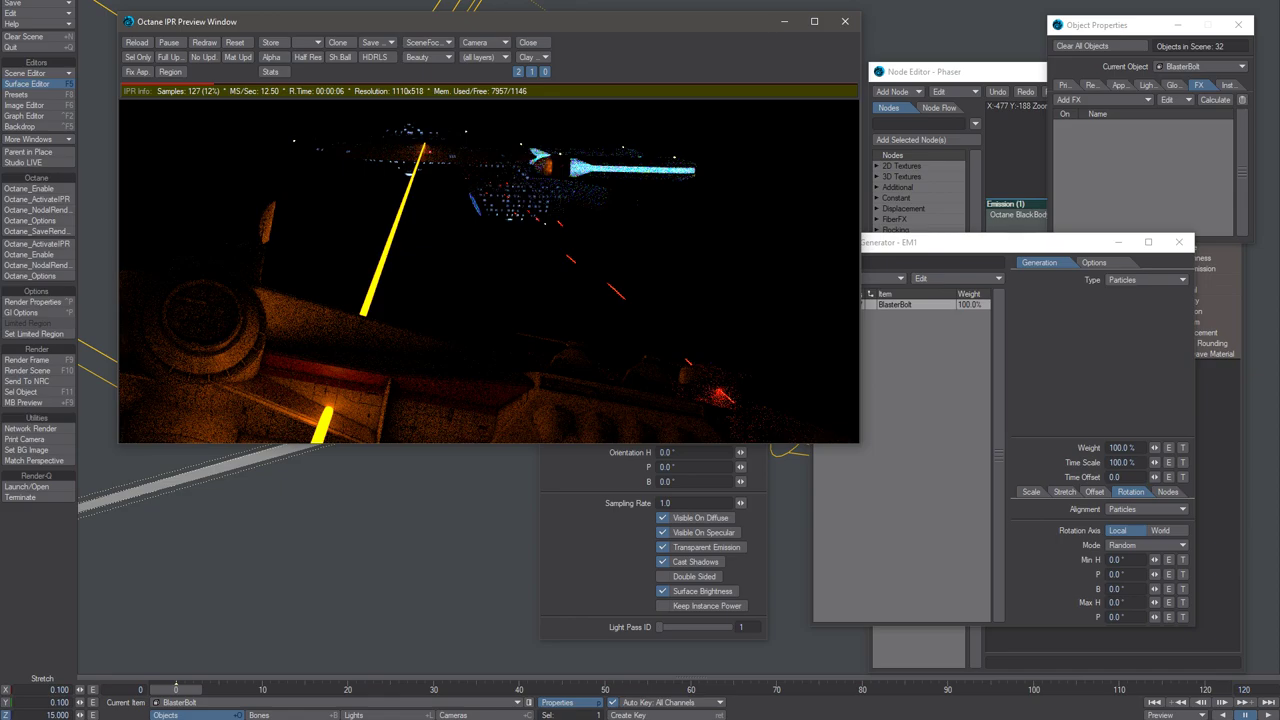
click(1019, 376)
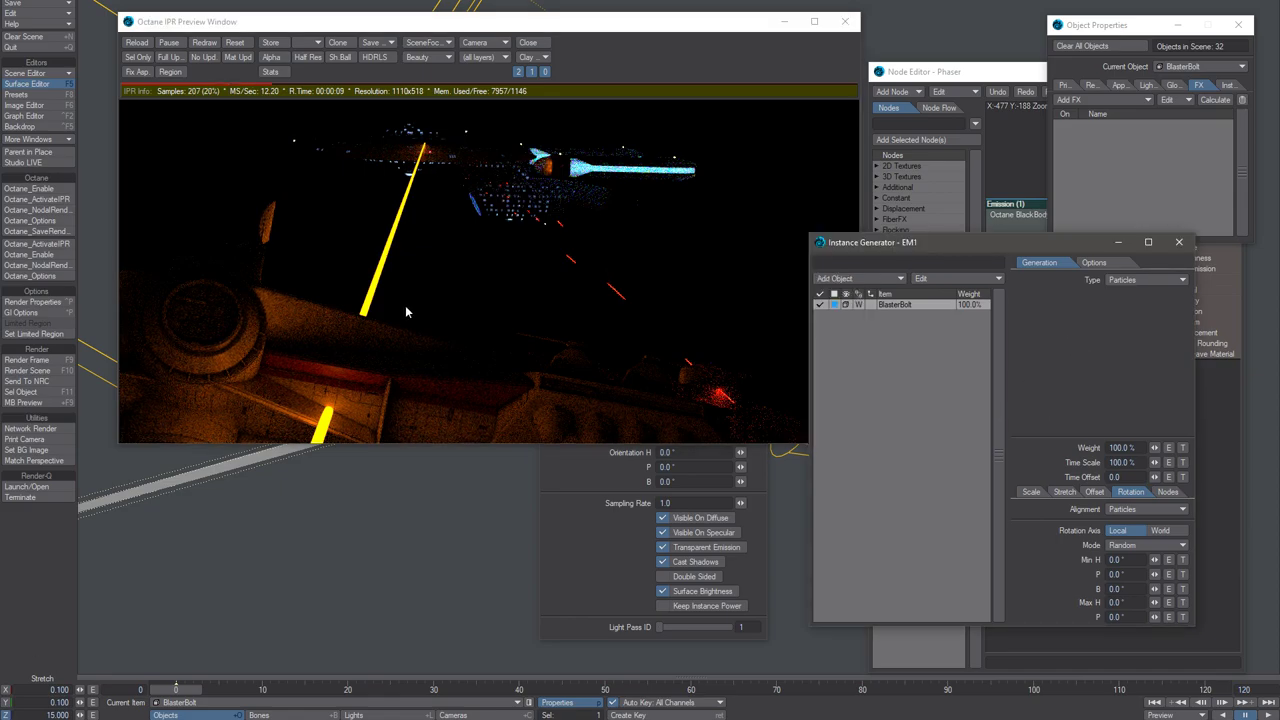
click(995, 72)
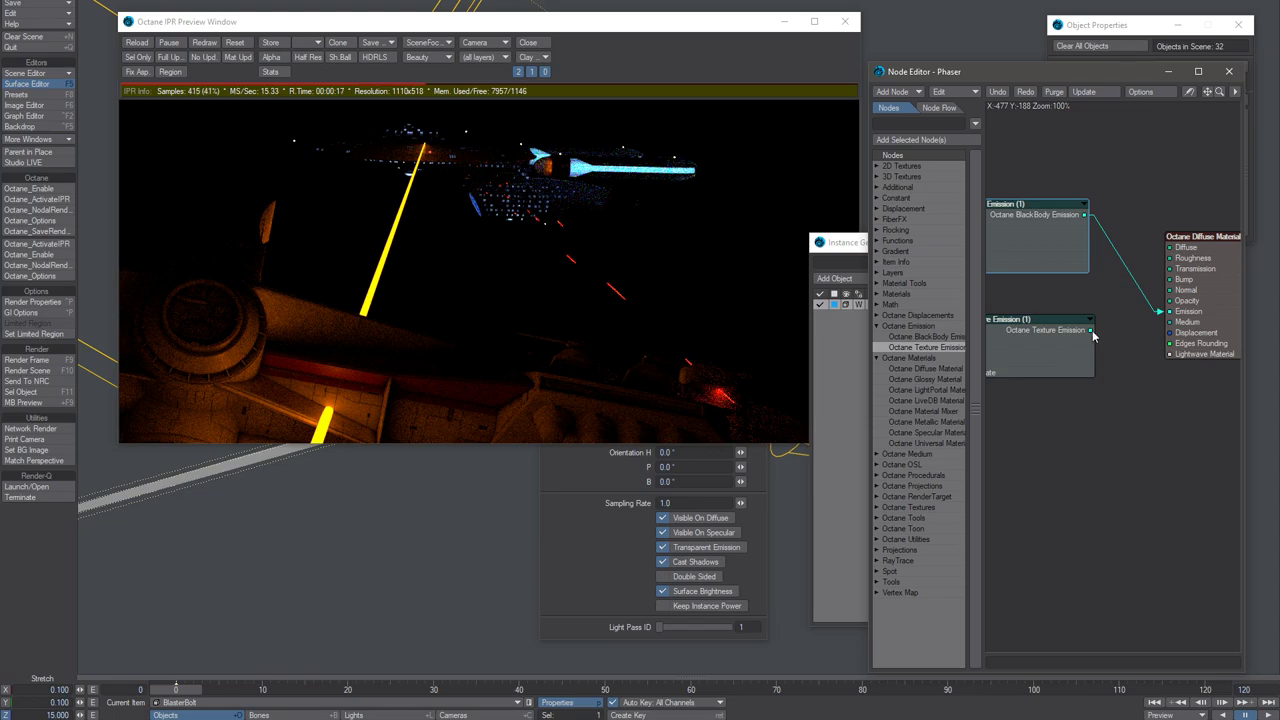
drag(1093, 331, 1160, 314)
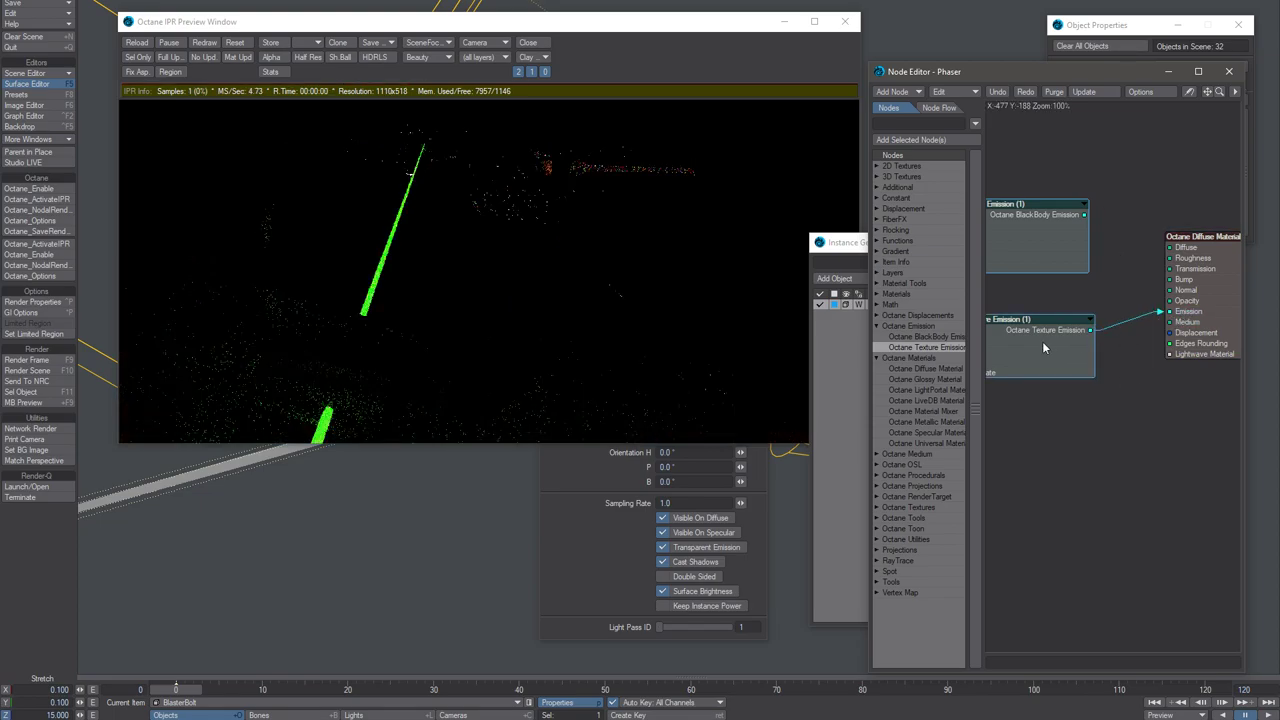